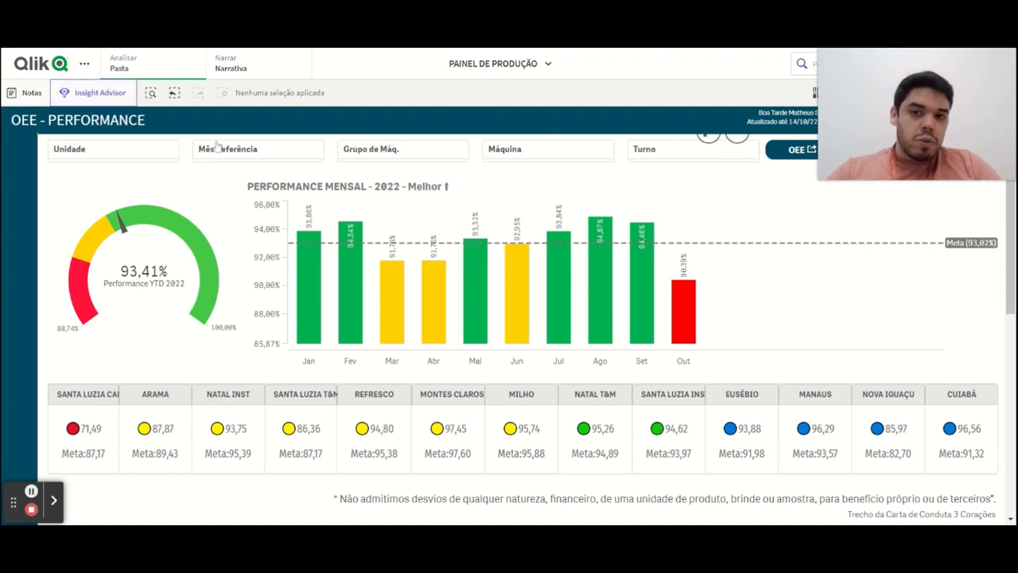
Filter the monthly UN/MIN comparison section to the CAFÉ segment
mouse_move(30, 435)
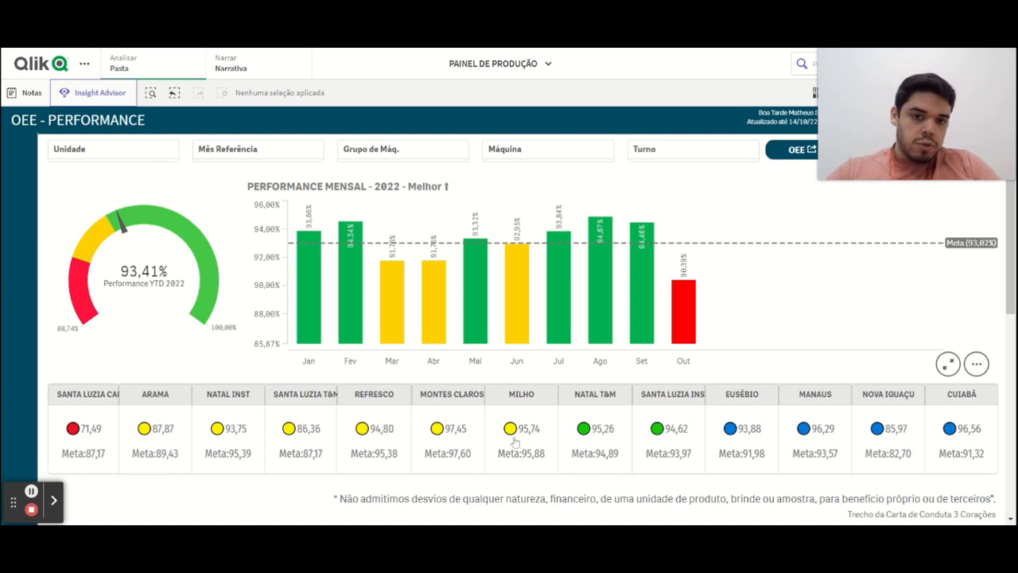
scroll(515, 442, "down", 4)
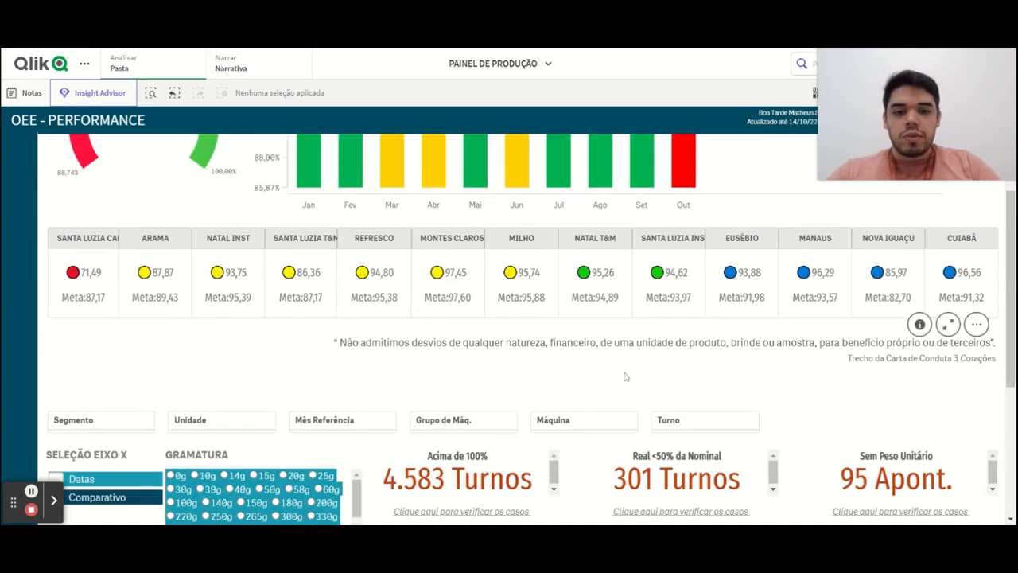
scroll(625, 376, "down", 2)
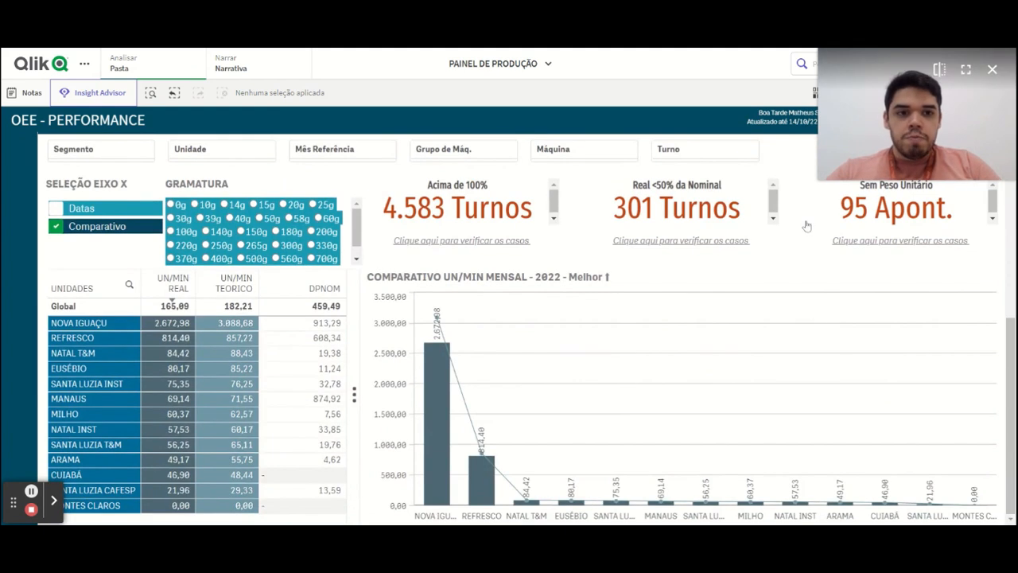
scroll(807, 310, "up", 3)
scroll(802, 284, "down", 3)
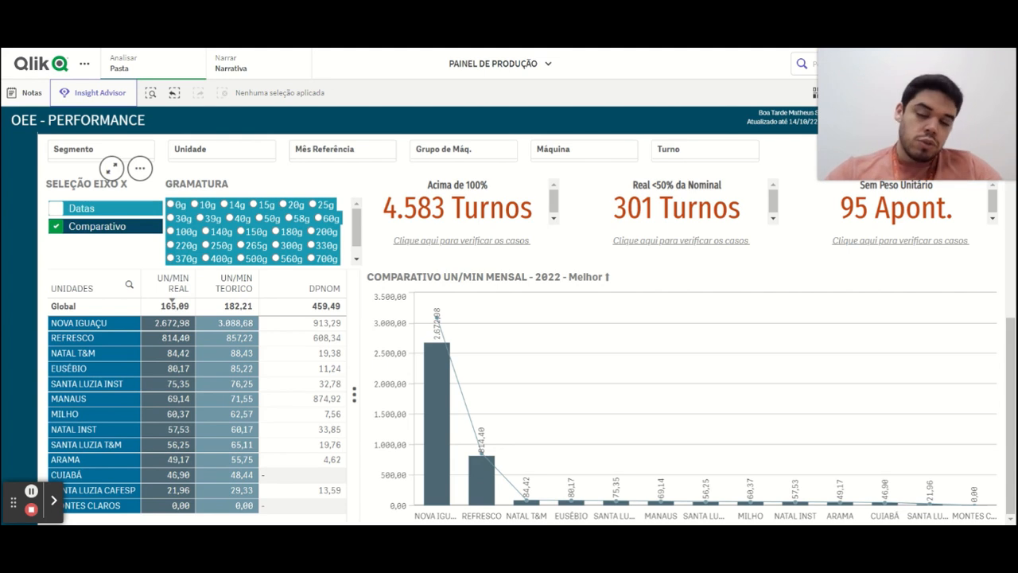
left_click(120, 154)
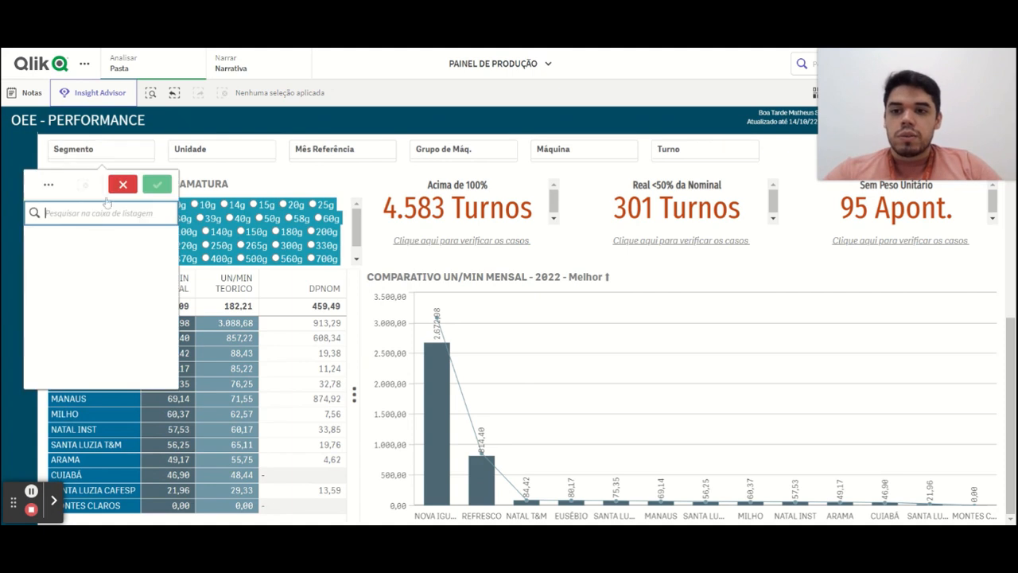
left_click(97, 238)
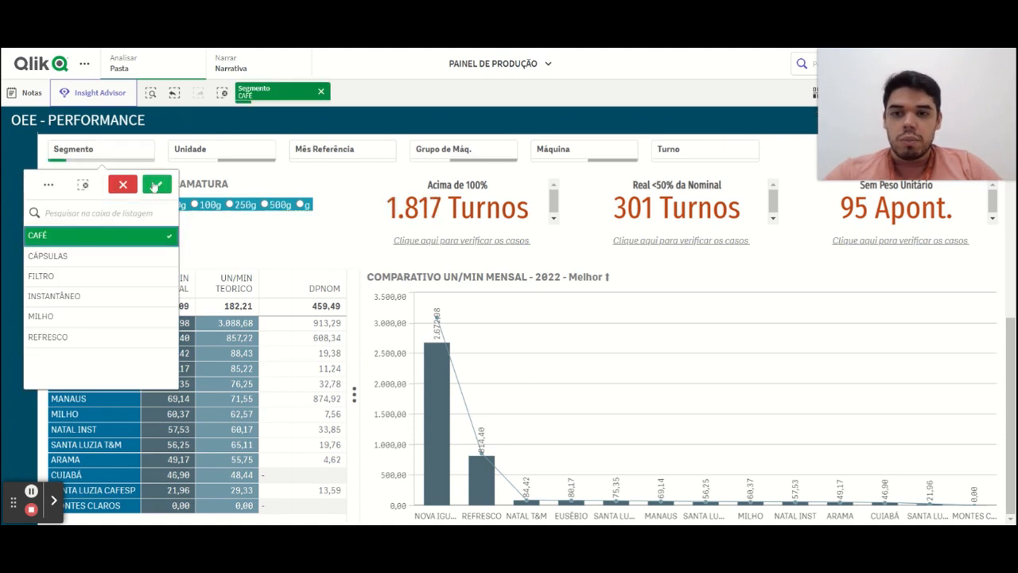
left_click(158, 183)
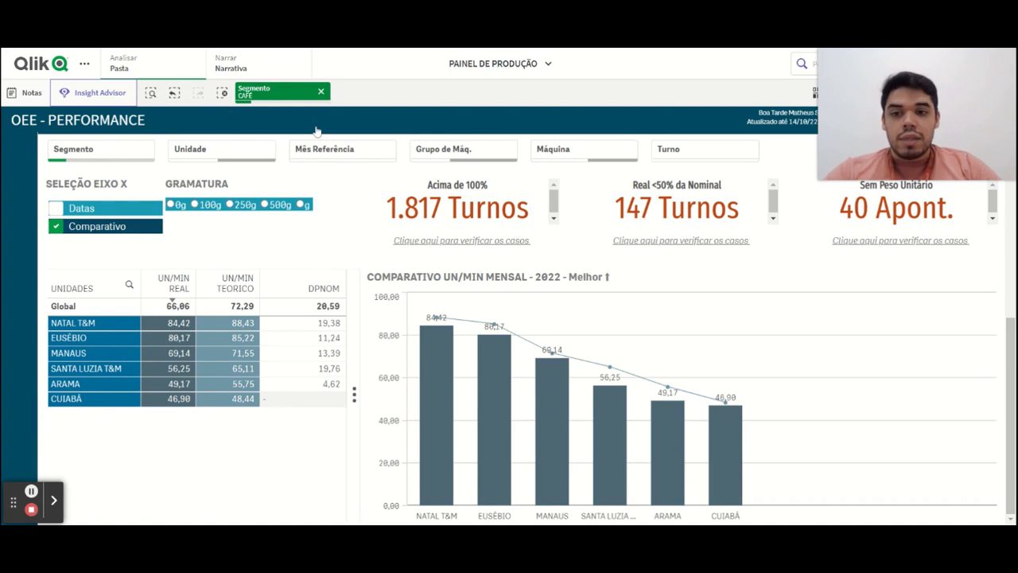
Filter the units to ARAMA, CUIABÁ, EUSÉBIO, MANAUS, NATAL T&M and SANTA LUZIA T&M
left_click(215, 152)
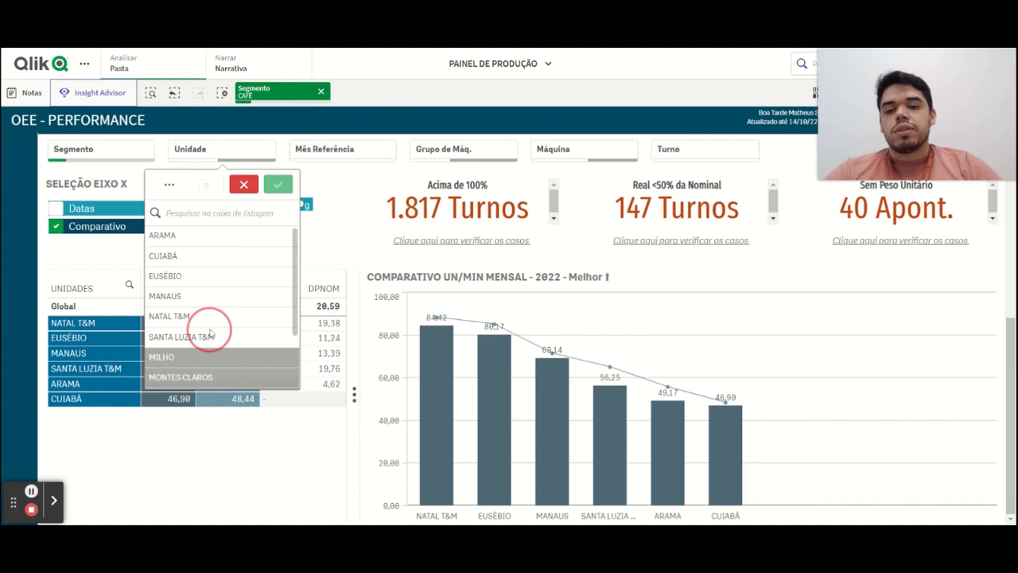
left_click_drag(187, 242, 186, 340)
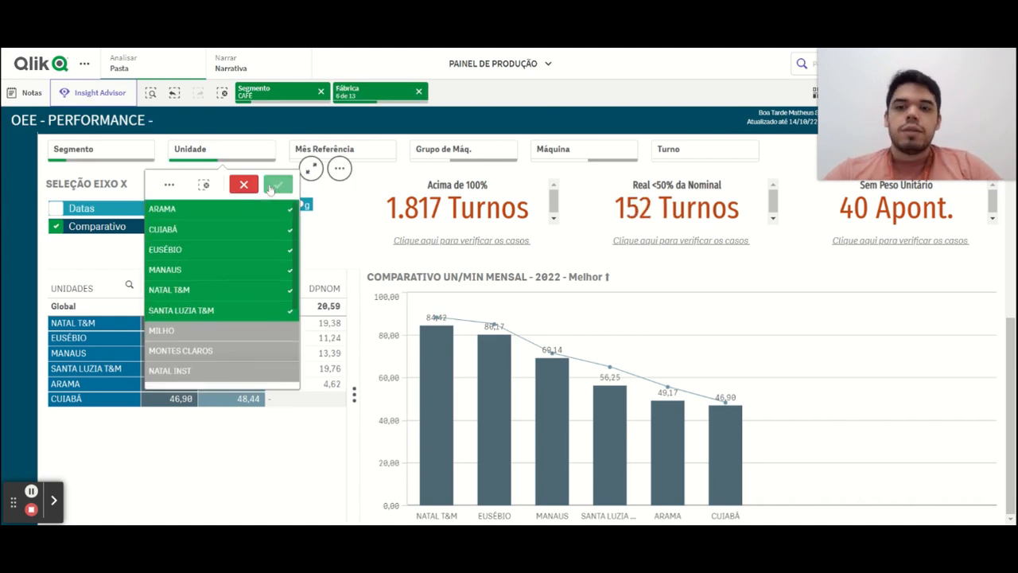
left_click(271, 186)
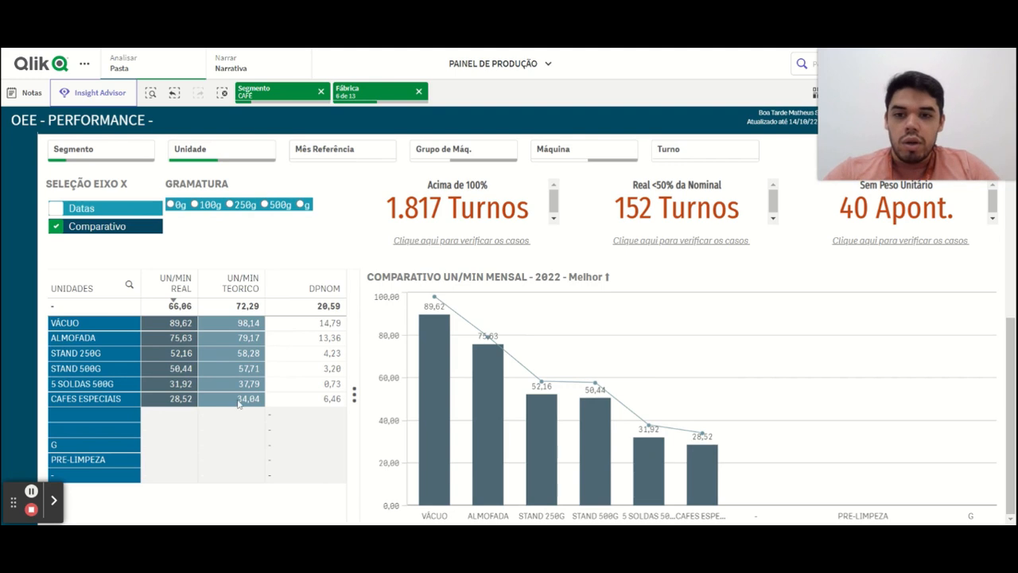
Restrict the comparison to the STAND 500G machine group and clear the unit filter
left_click(102, 369)
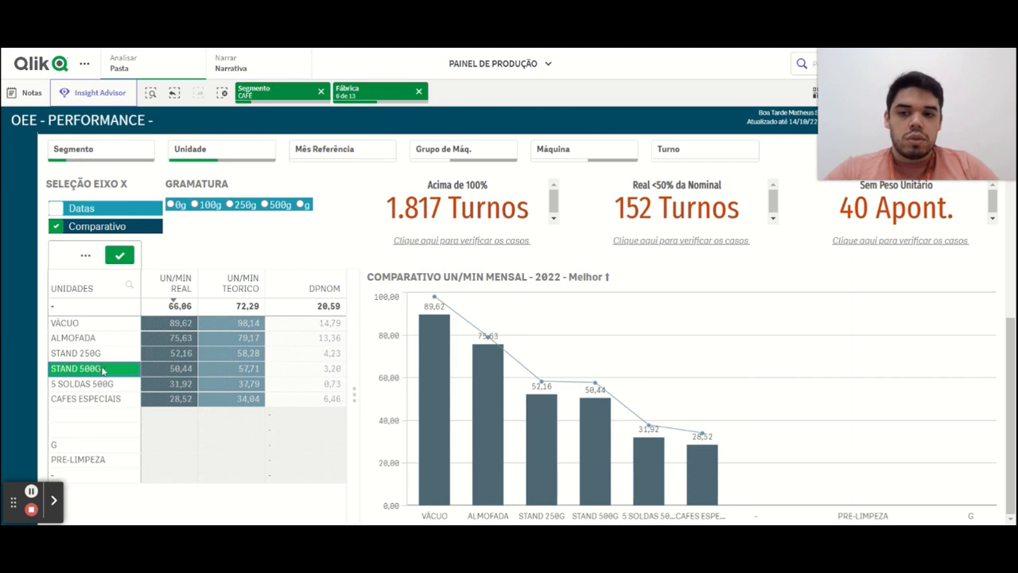
left_click(119, 255)
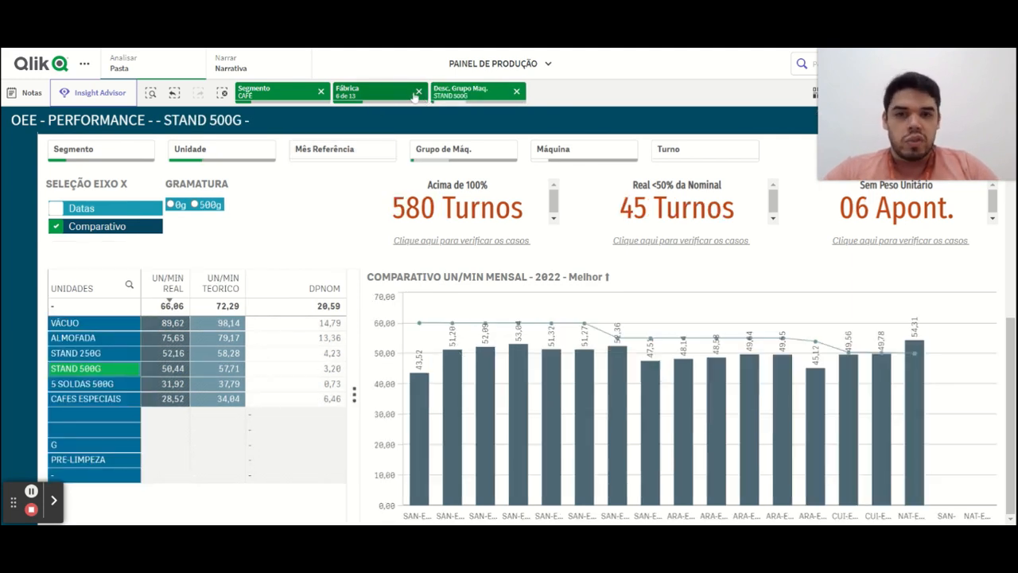
left_click(420, 92)
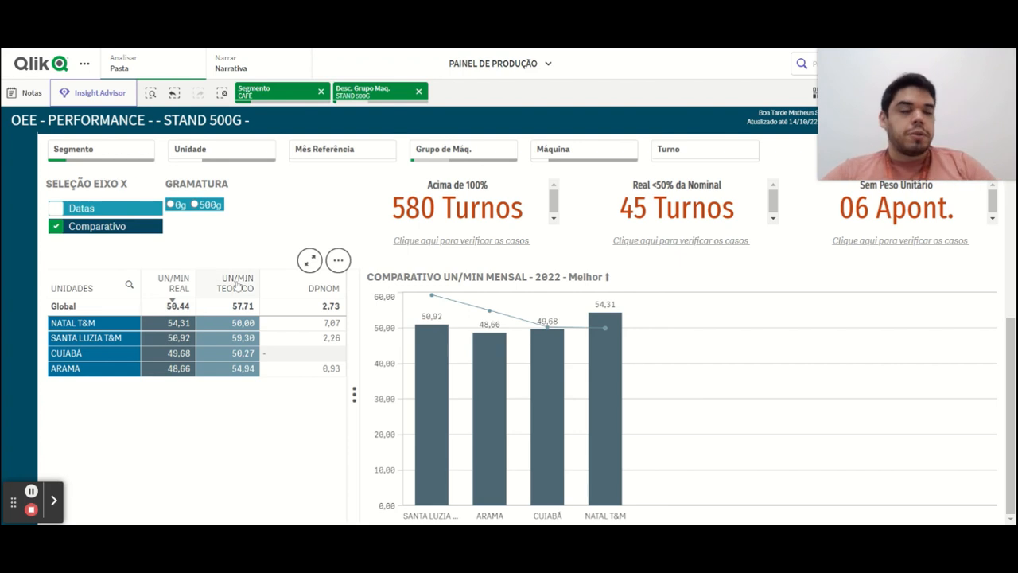
Set the reference month filter to 2022-Set
left_click(338, 150)
left_click(357, 259)
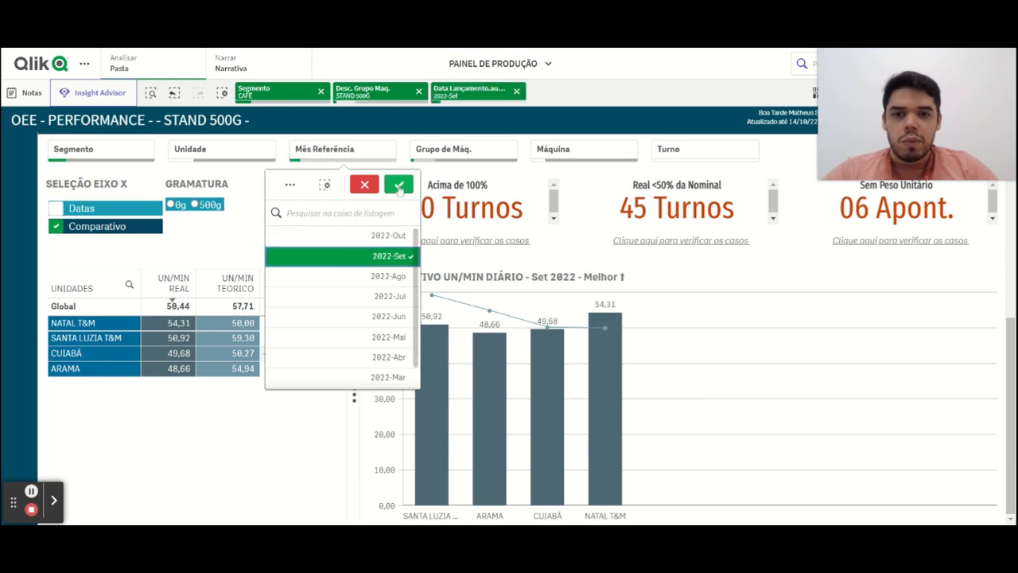
left_click(399, 186)
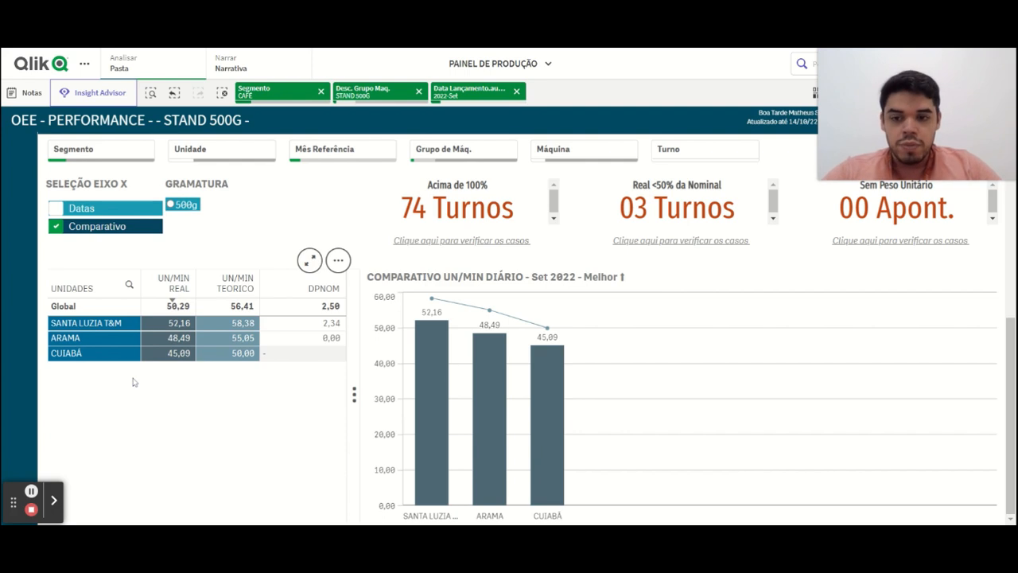
Drill into SANTA LUZIA T&M and extend the unit filter with ARAMA and CUIABÁ to list their machines
left_click(123, 324)
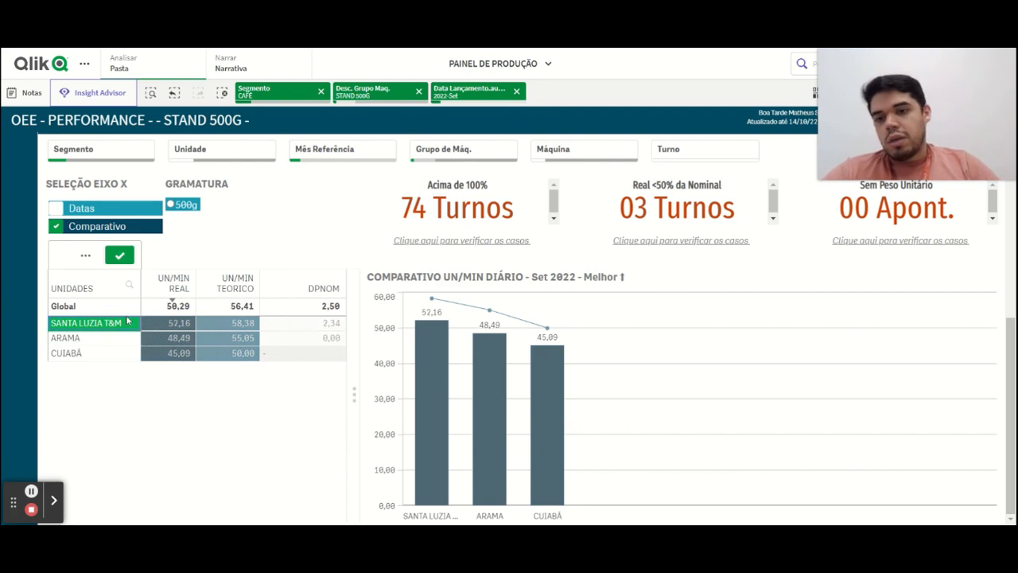
left_click(120, 255)
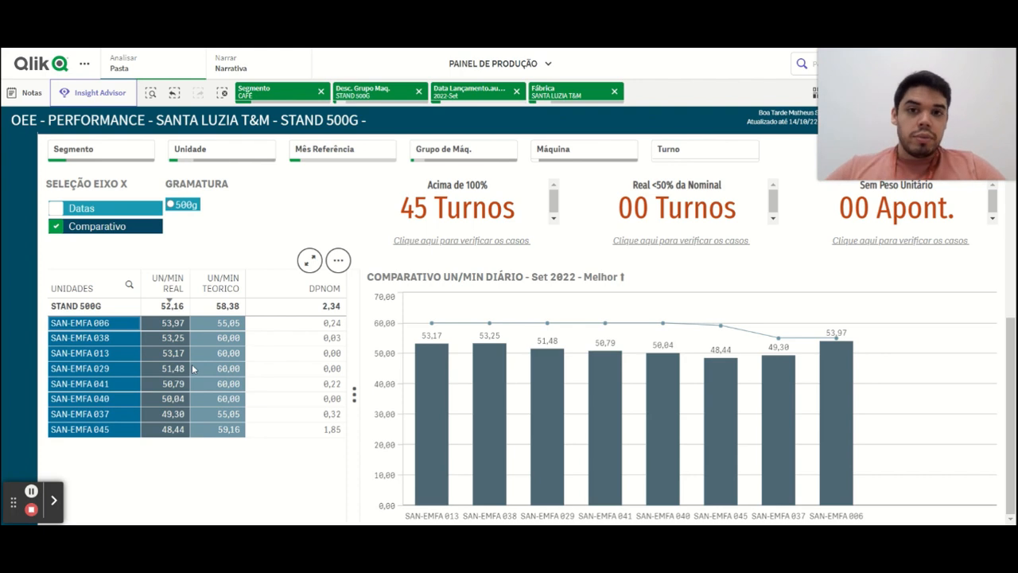
left_click(553, 94)
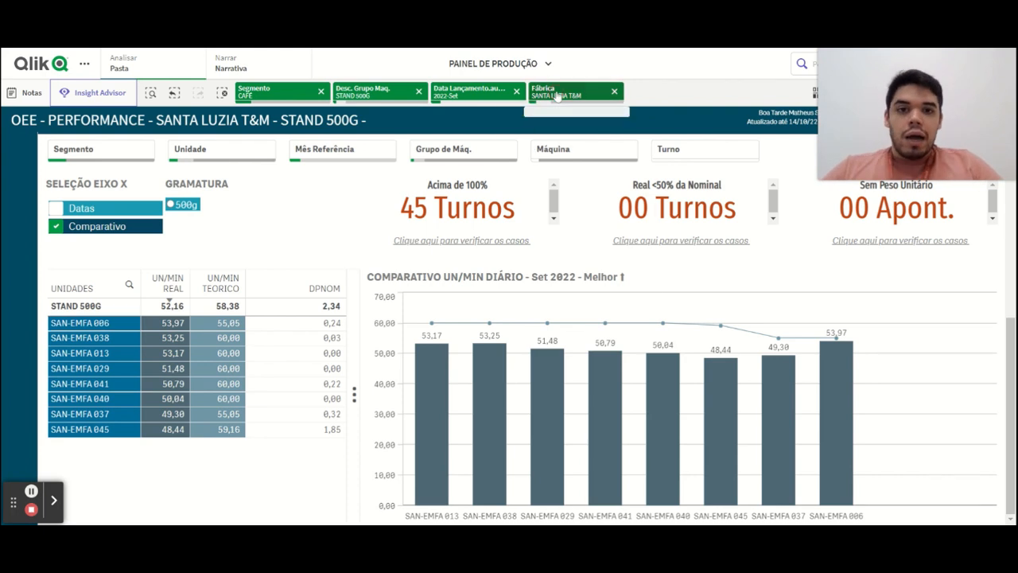
left_click(559, 195)
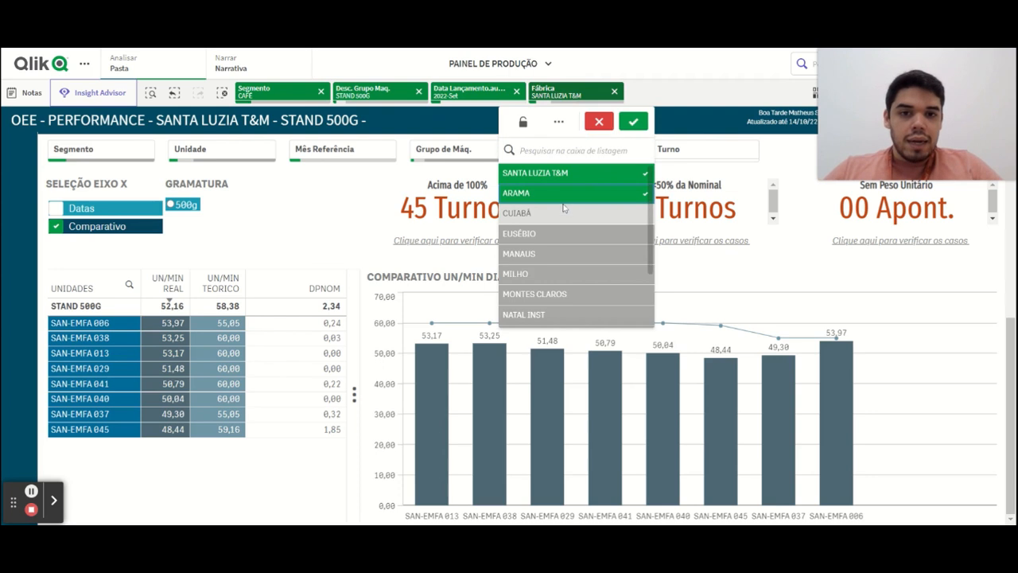
left_click(570, 213)
left_click(635, 127)
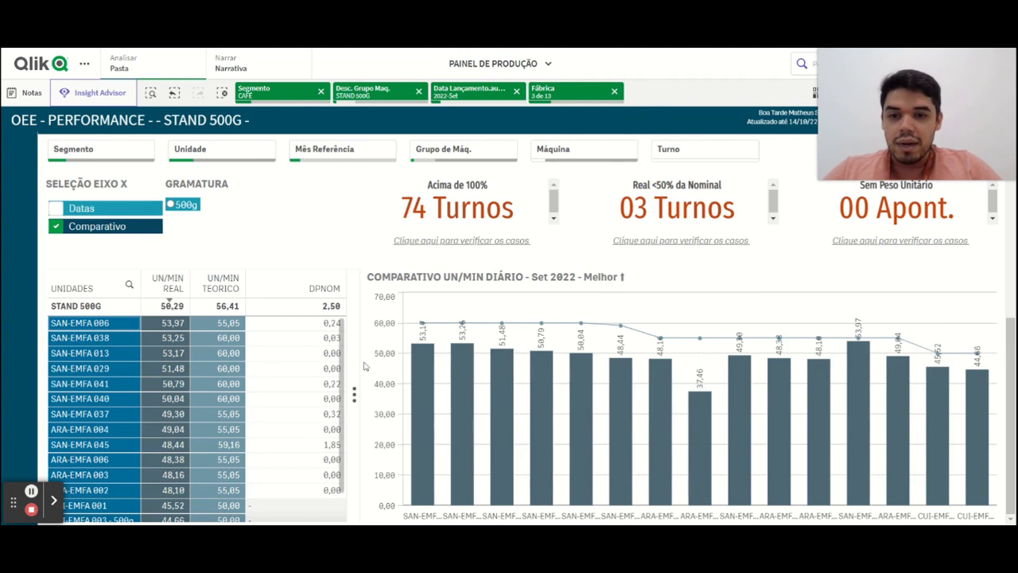
Examine the real versus theoretical UN/MIN of every STAND 500G machine in the three selected units
left_click_drag(343, 365, 335, 436)
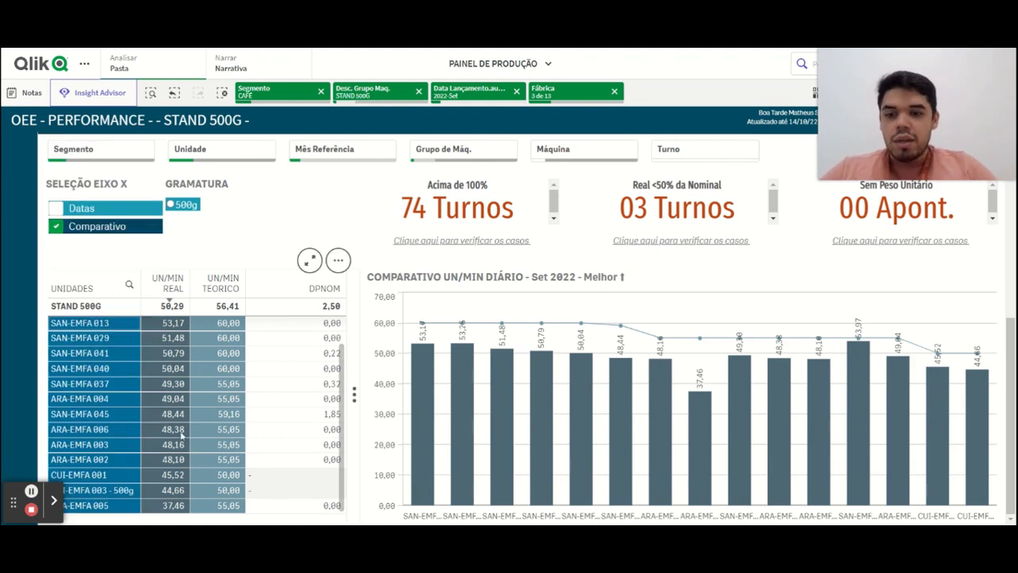
scroll(182, 432, "up", 1)
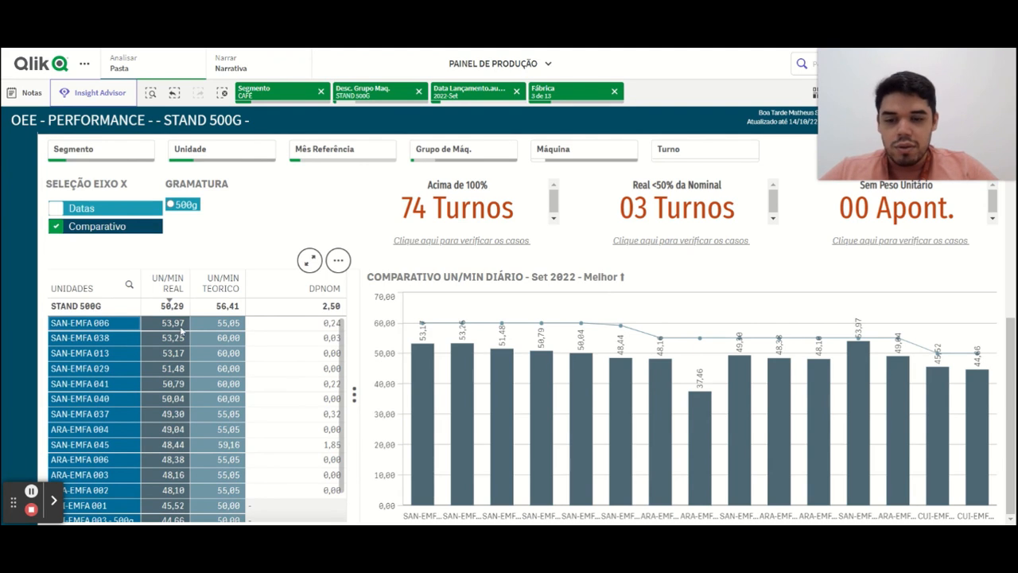
scroll(186, 414, "down", 1)
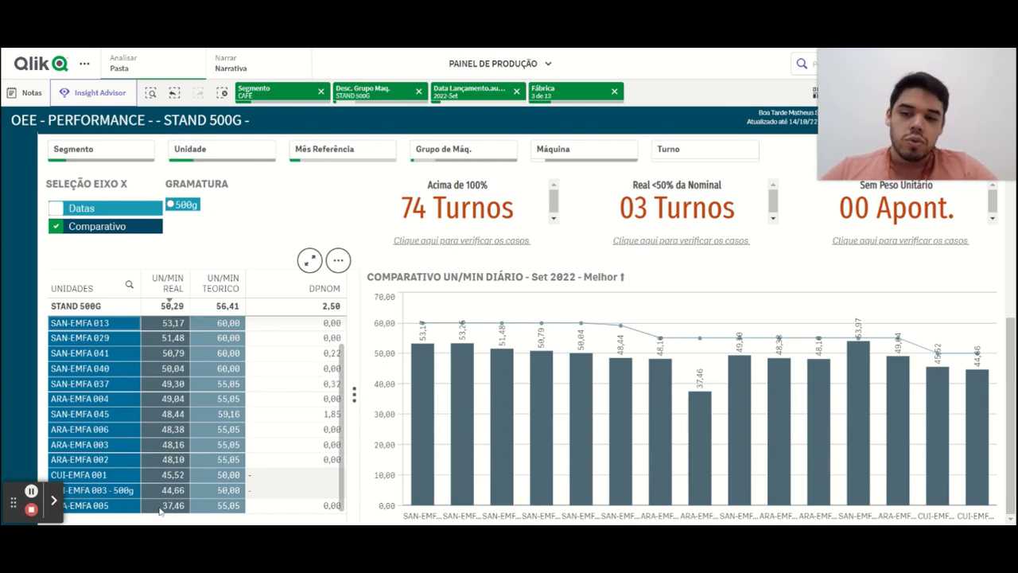
scroll(117, 315, "up", 1)
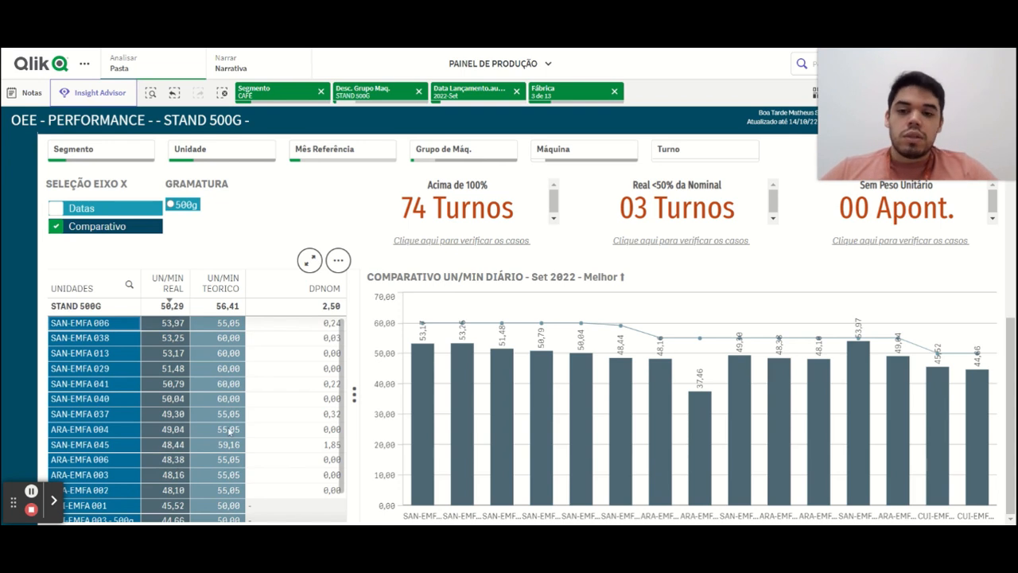
scroll(229, 430, "down", 1)
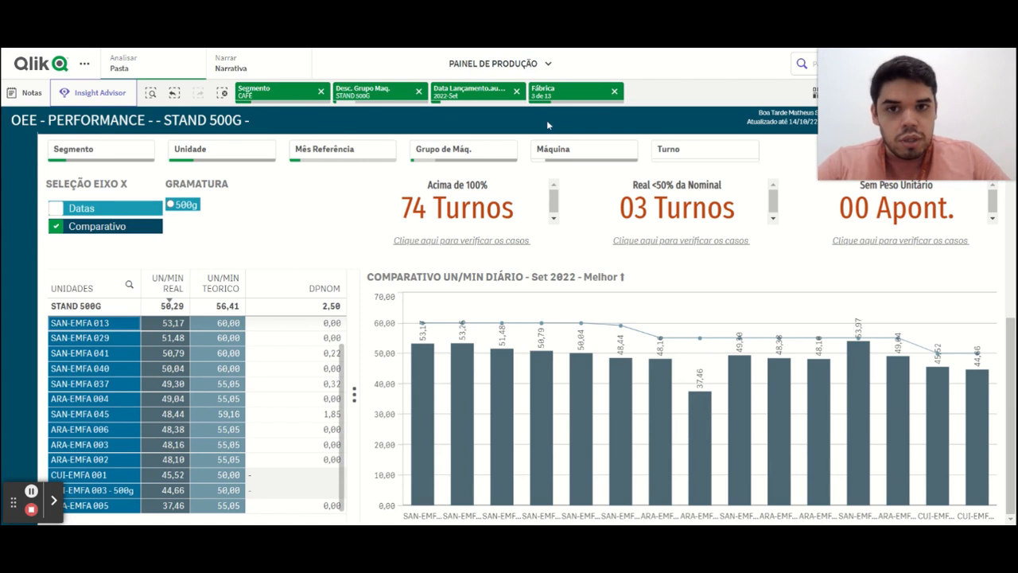
Clear the unit filter and change the machine group filter to ALMOFADA
left_click(614, 92)
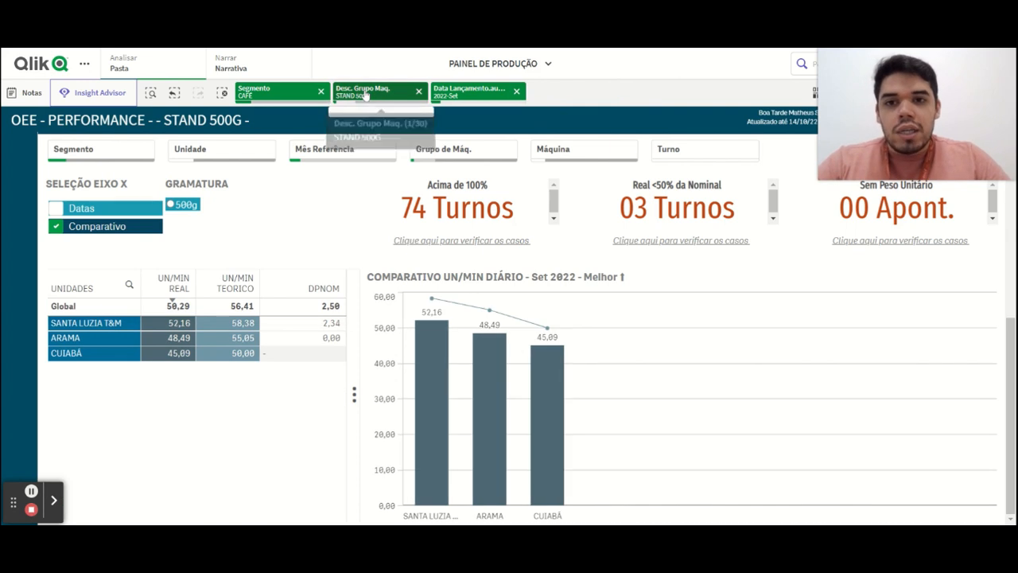
left_click(366, 94)
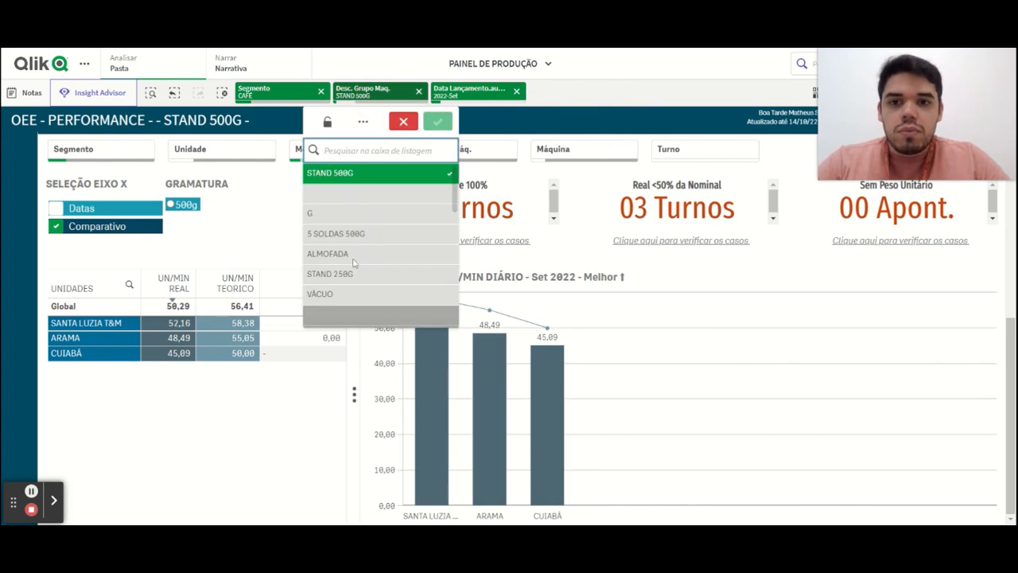
left_click(354, 254)
left_click(438, 122)
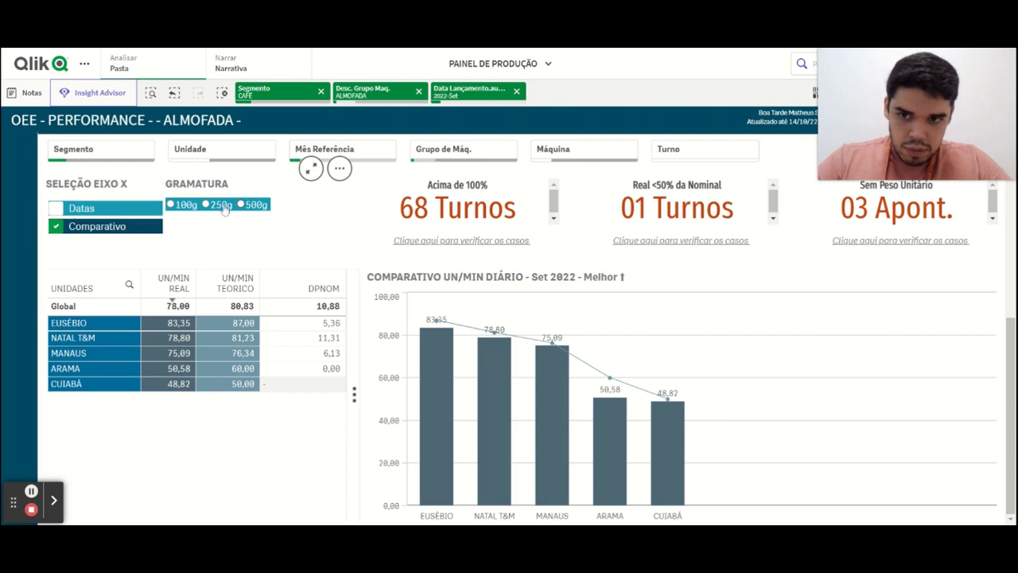
Filter the ALMOFADA comparison by the weights 100g, 250g and 500g in turn, ending on 100g
left_click(181, 205)
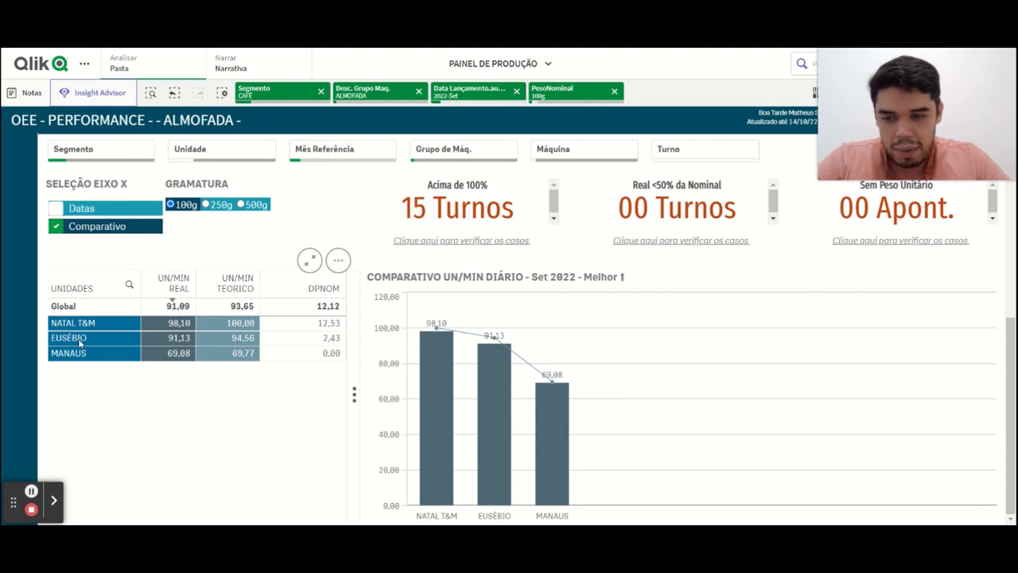
left_click(213, 205)
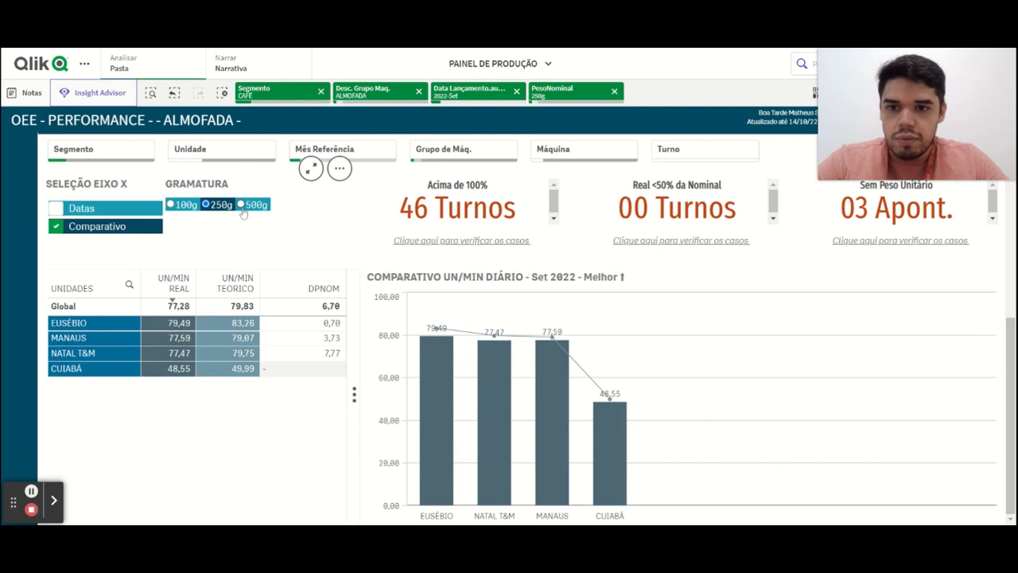
left_click(246, 208)
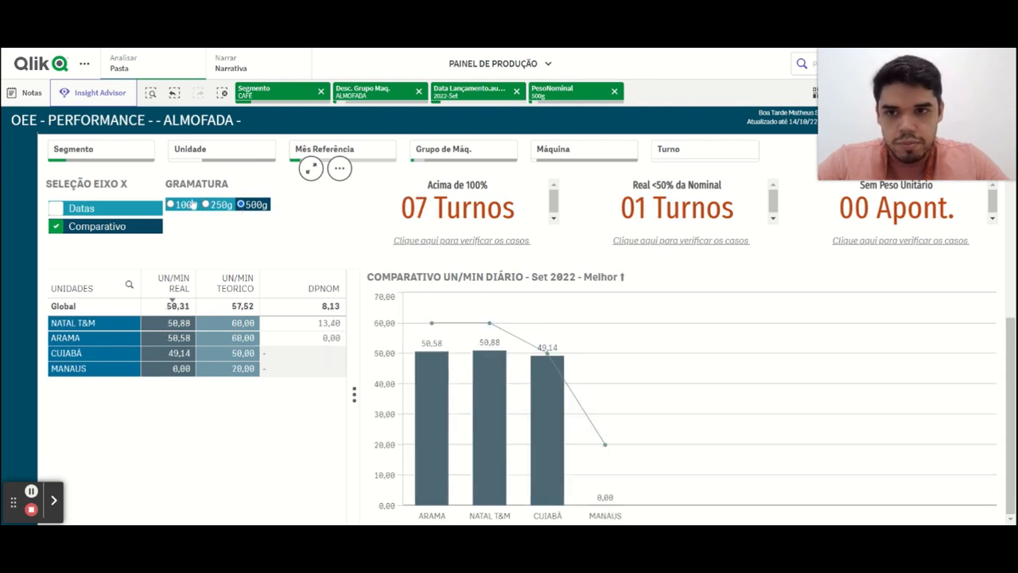
left_click(182, 205)
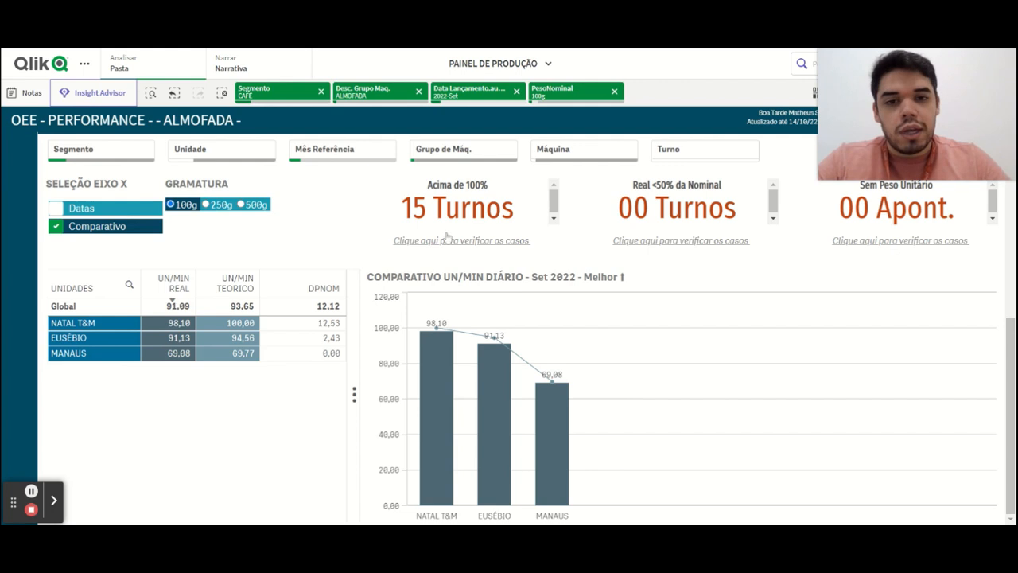
Open the cases of shifts above 100% and clear the 100g weight and 2022-Set month filters
left_click(480, 247)
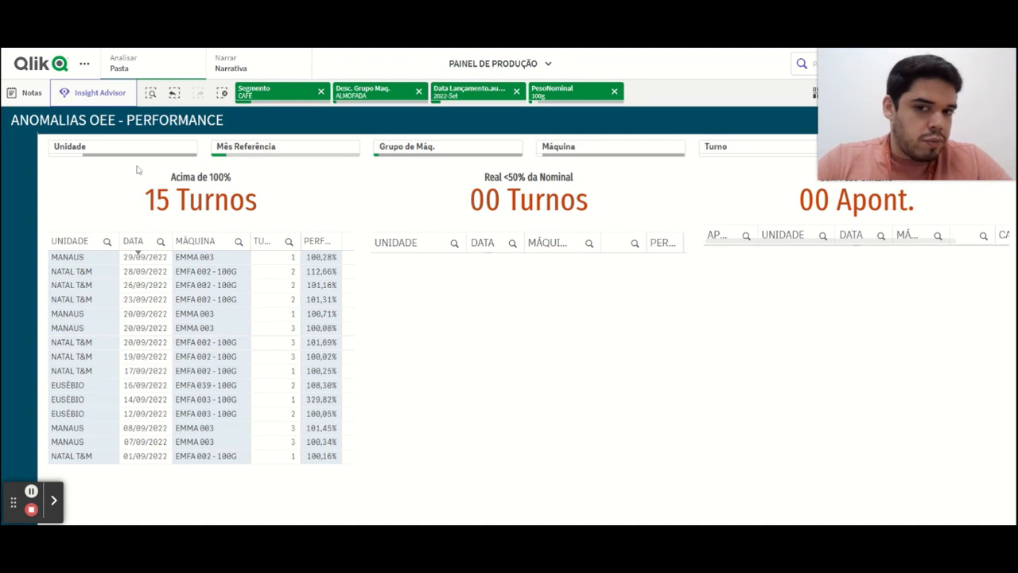
left_click(614, 92)
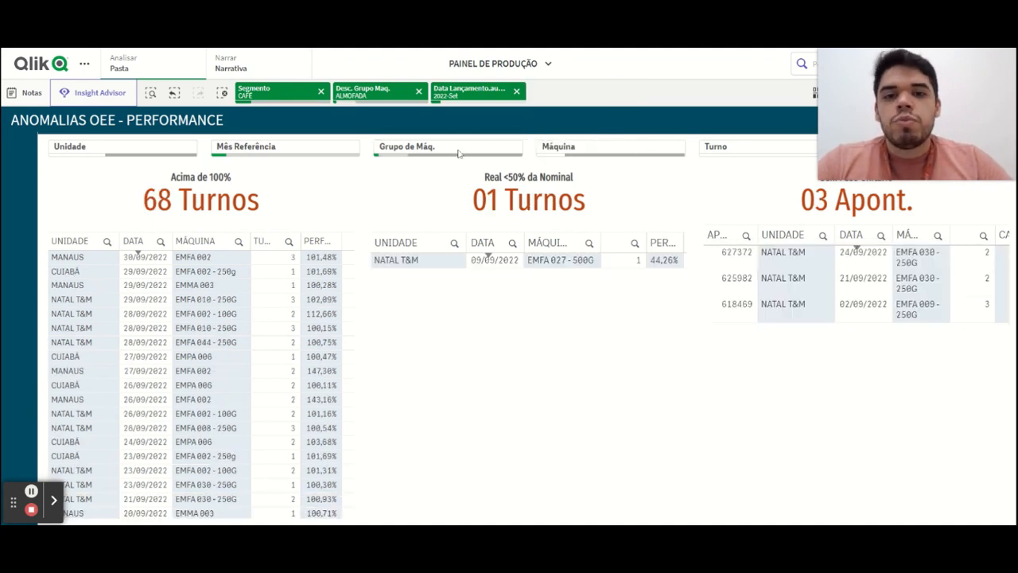
left_click(517, 92)
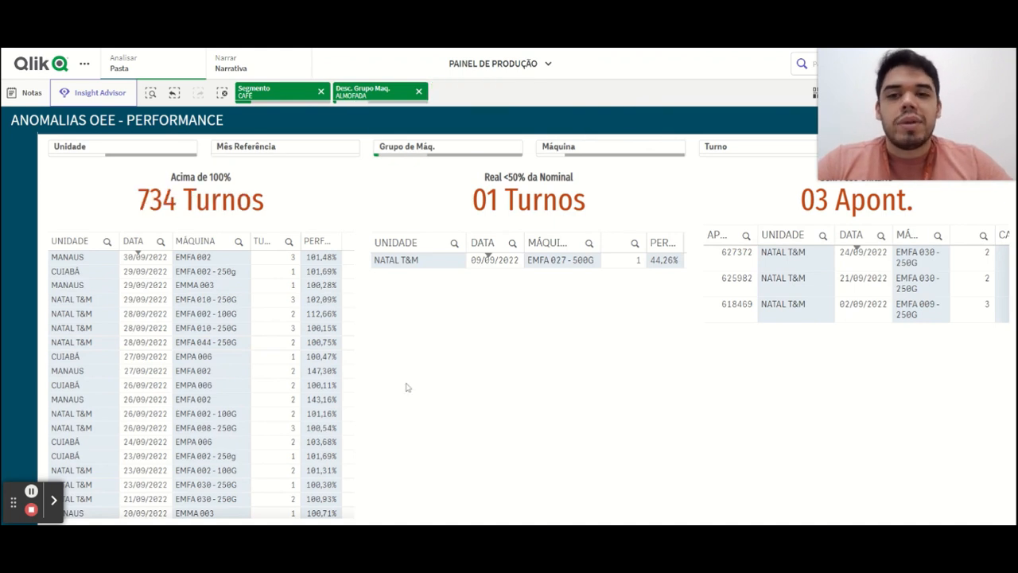